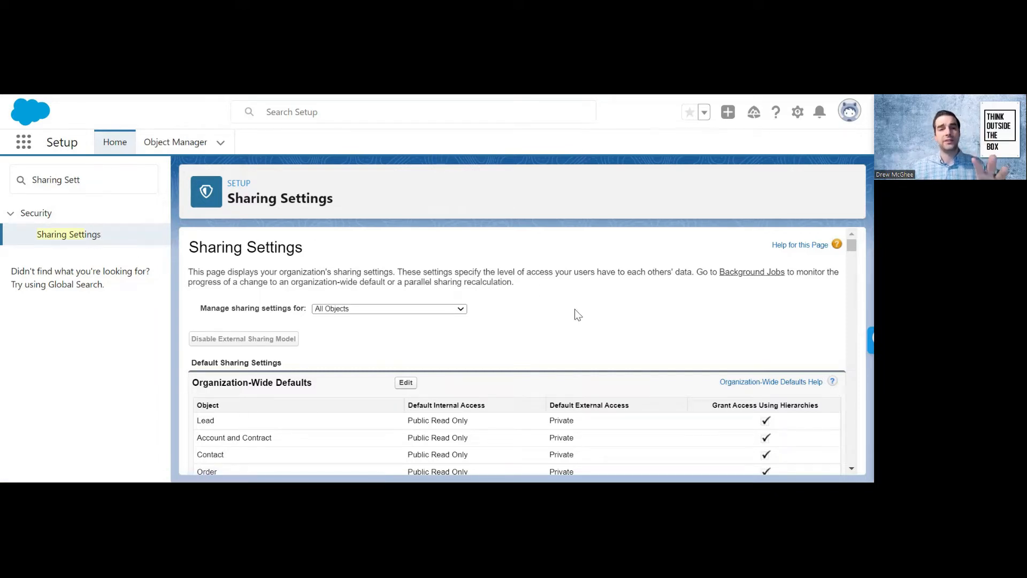
Step: Review the Grant Access Using Hierarchies column in the organization-wide defaults
scroll(575, 310, down, 3)
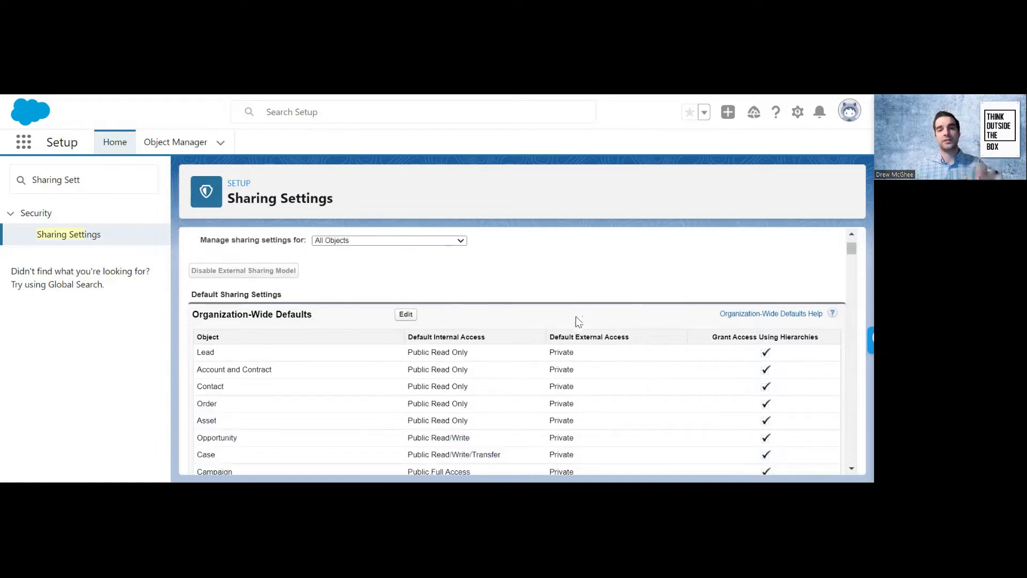
drag(706, 270, 751, 276)
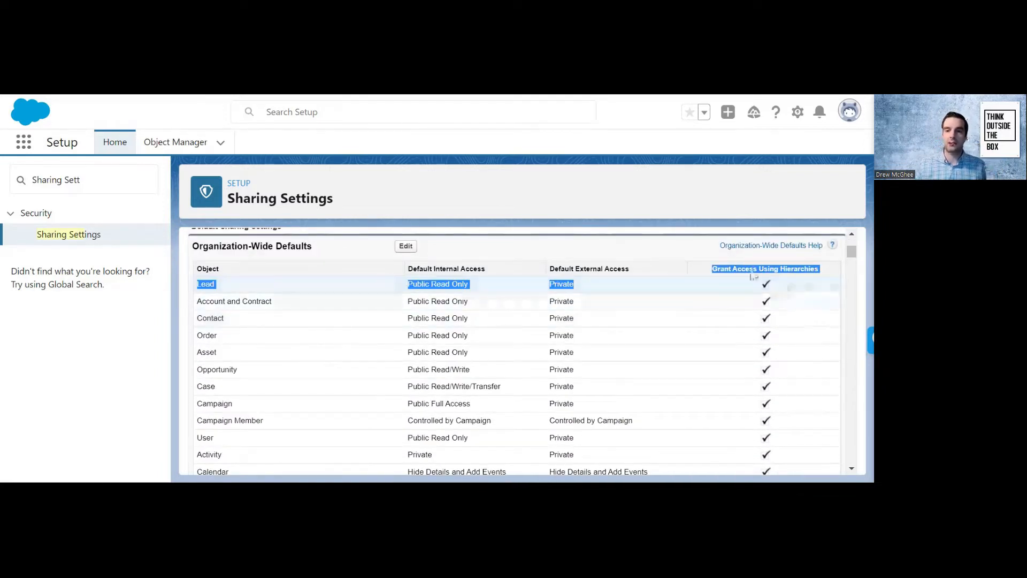
click(713, 268)
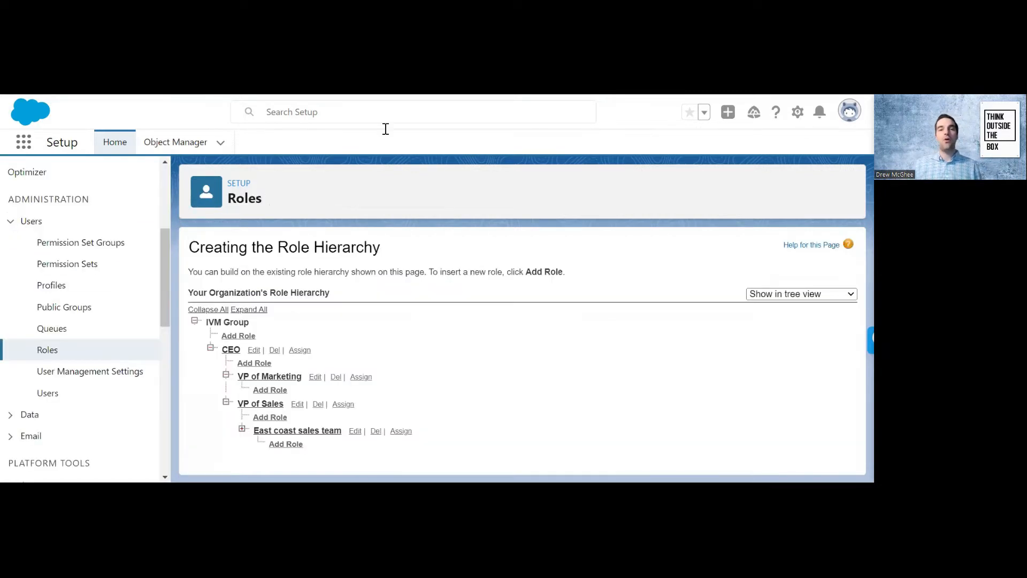
scroll(75, 317, up, 3)
scroll(74, 317, up, 2)
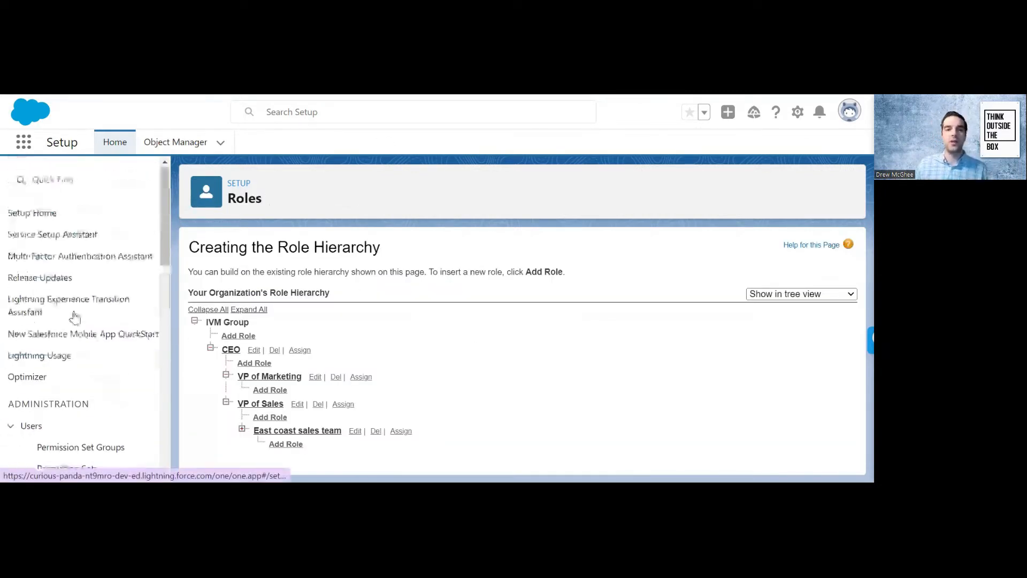
scroll(75, 301, down, 4)
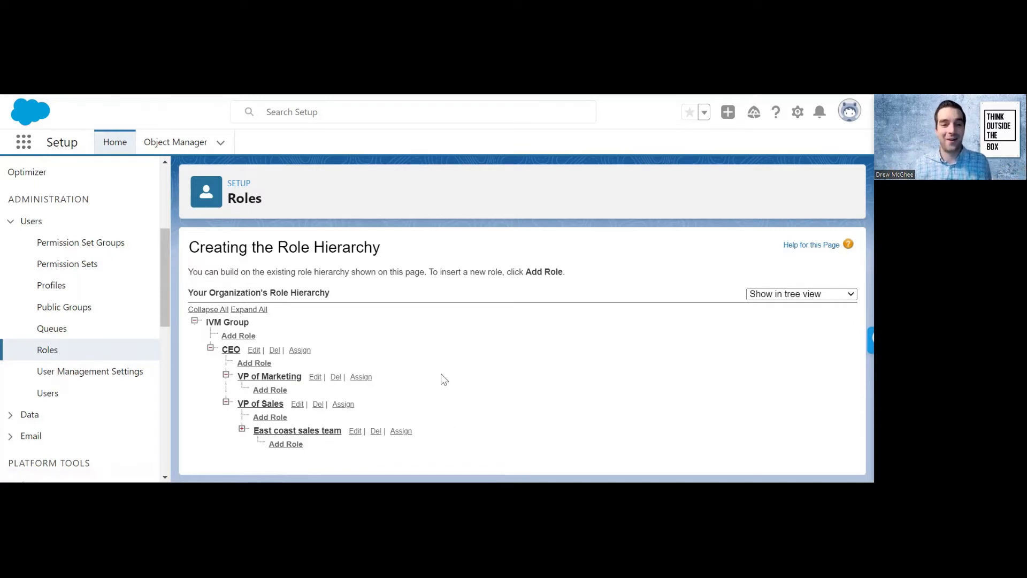
Step: Start a new role reporting to VP of Sales and label it West Coast Sales Team
click(275, 419)
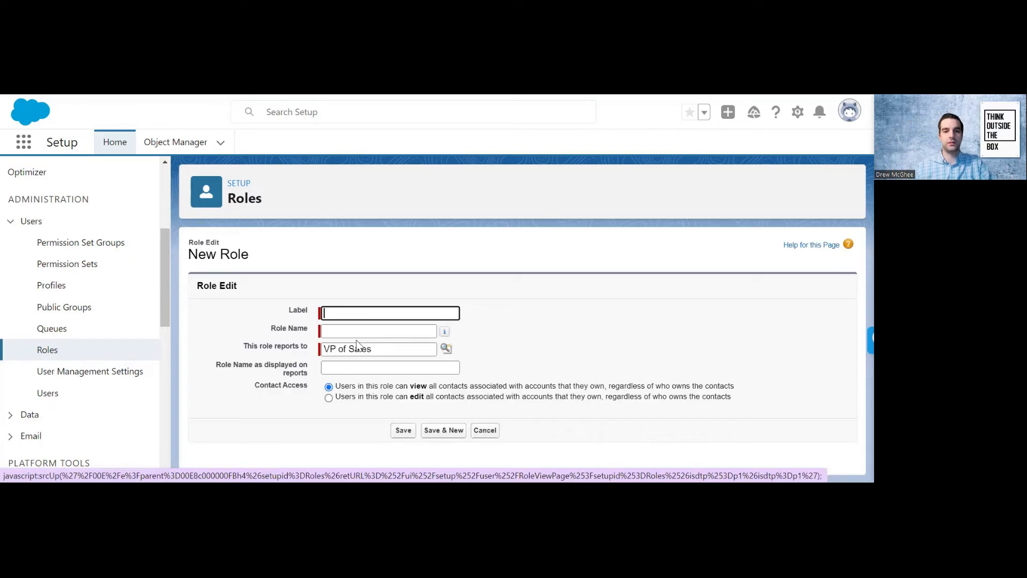
text(West Coa)
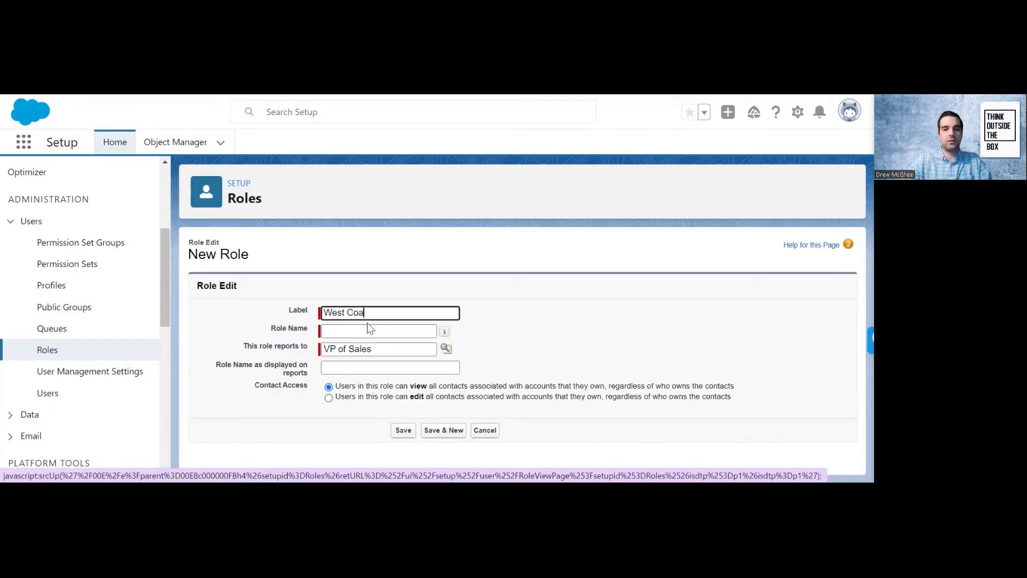
text(st Sales Team)
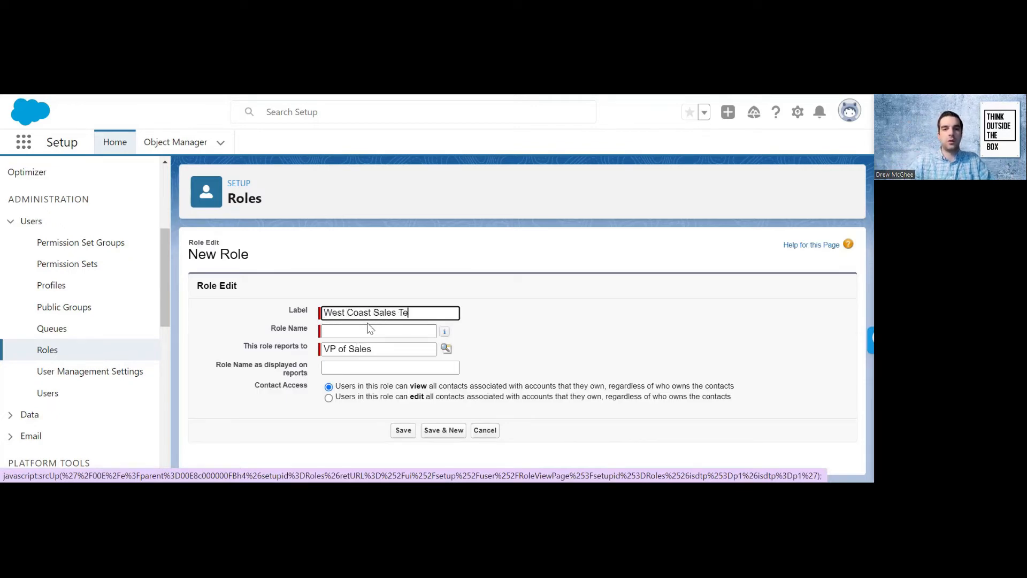
key(Tab)
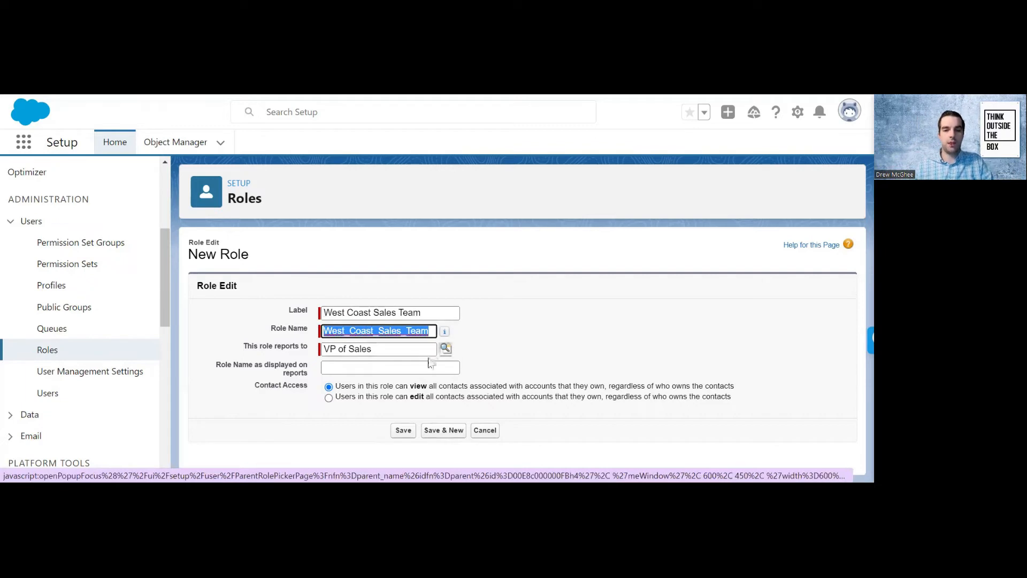
Step: Set the role name displayed on reports to WC Sales Team and save the new role
click(377, 352)
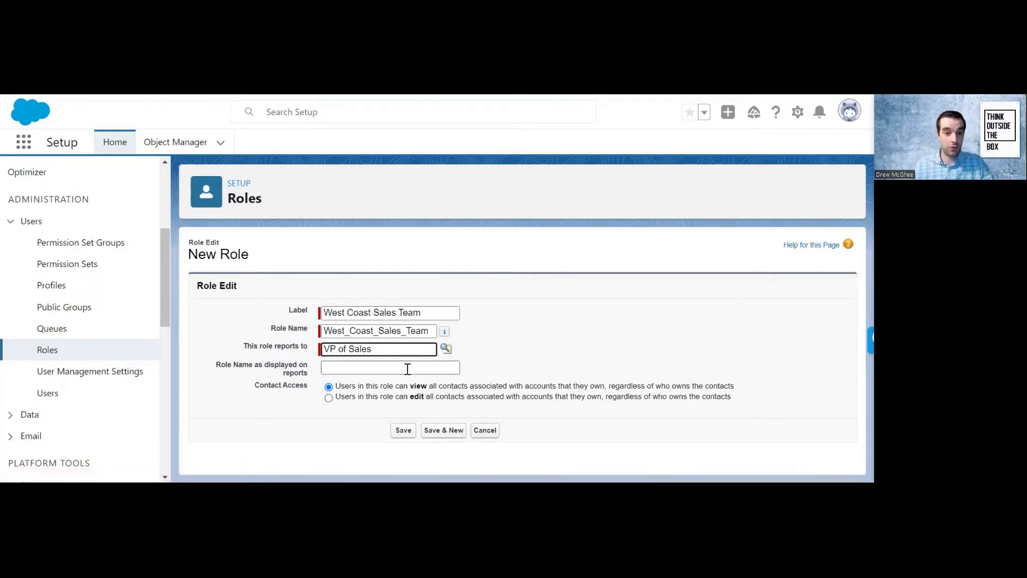
click(407, 369)
text(WC Sales Team)
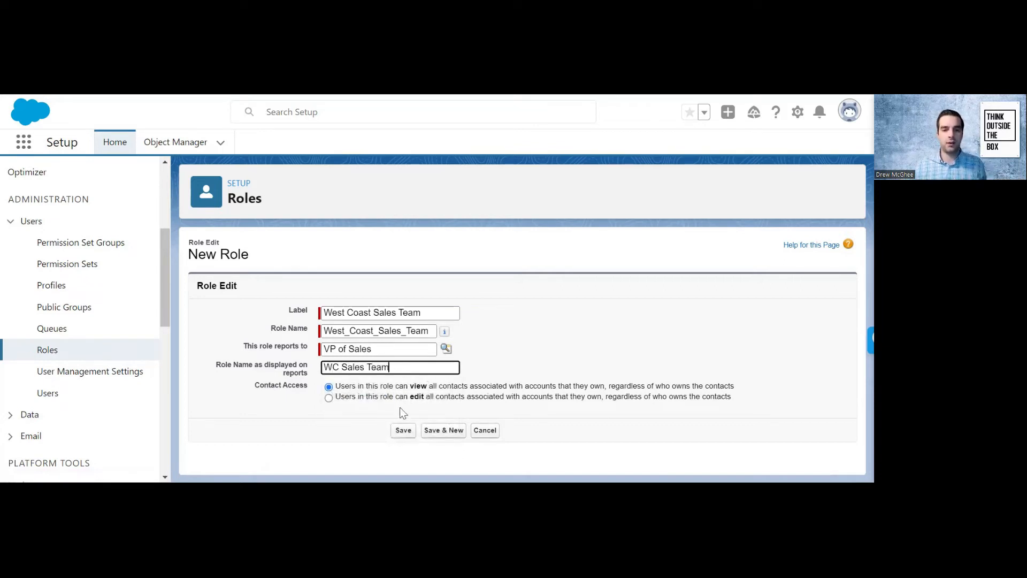
drag(341, 385, 734, 385)
click(694, 368)
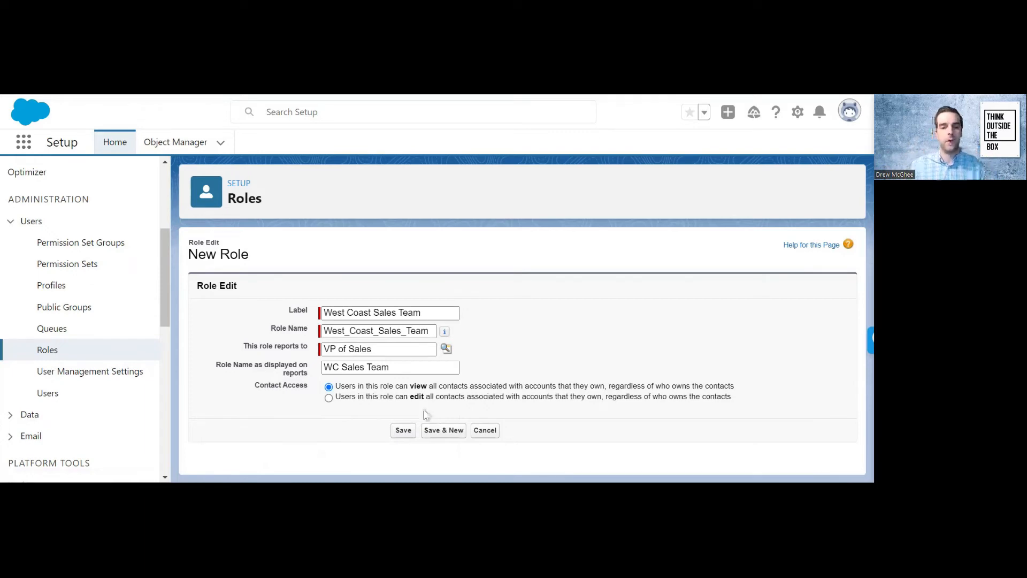
click(403, 431)
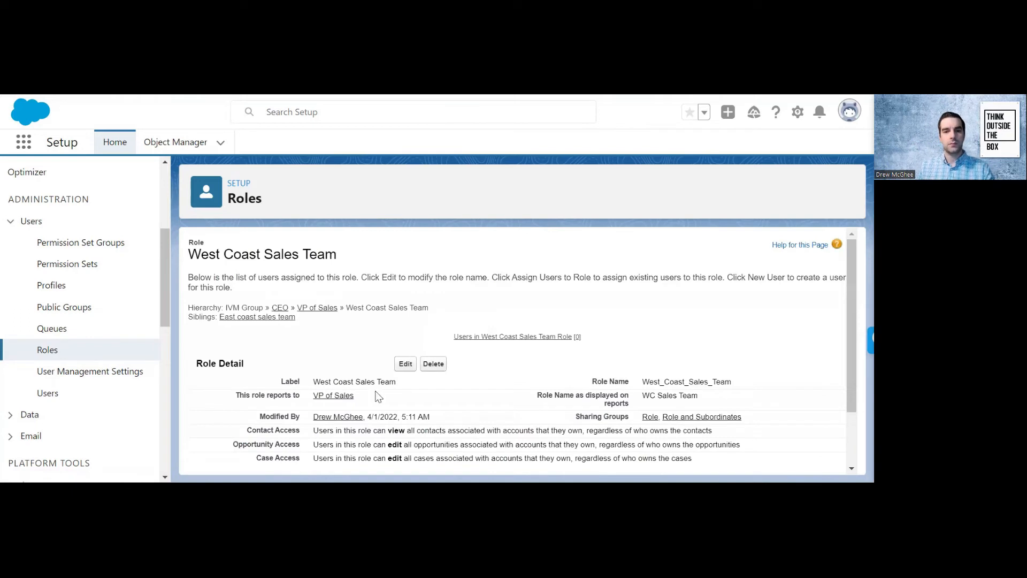
Step: Return to the organization's role hierarchy tree, passing the sample hierarchy page
click(47, 351)
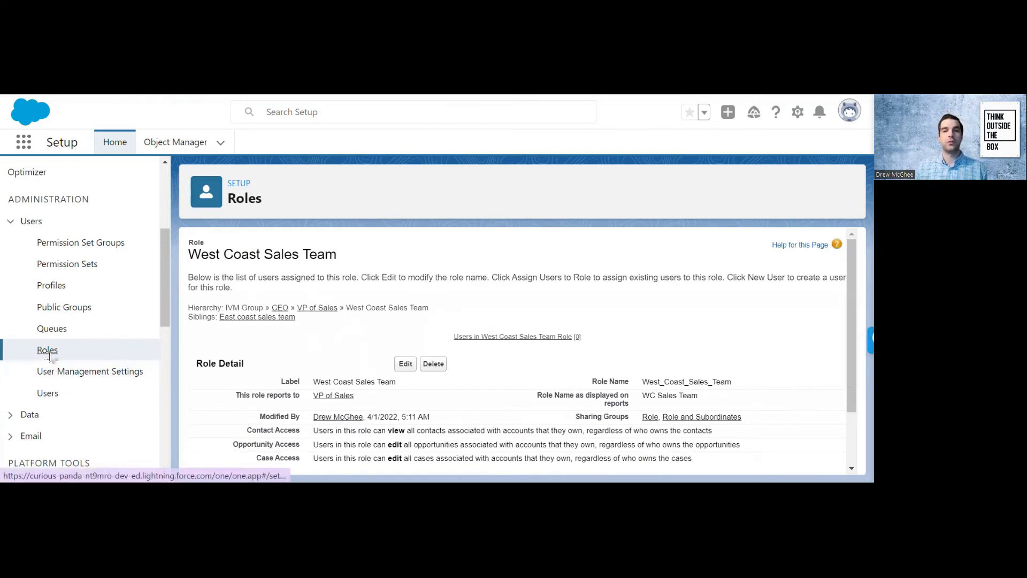
scroll(518, 348, down, 3)
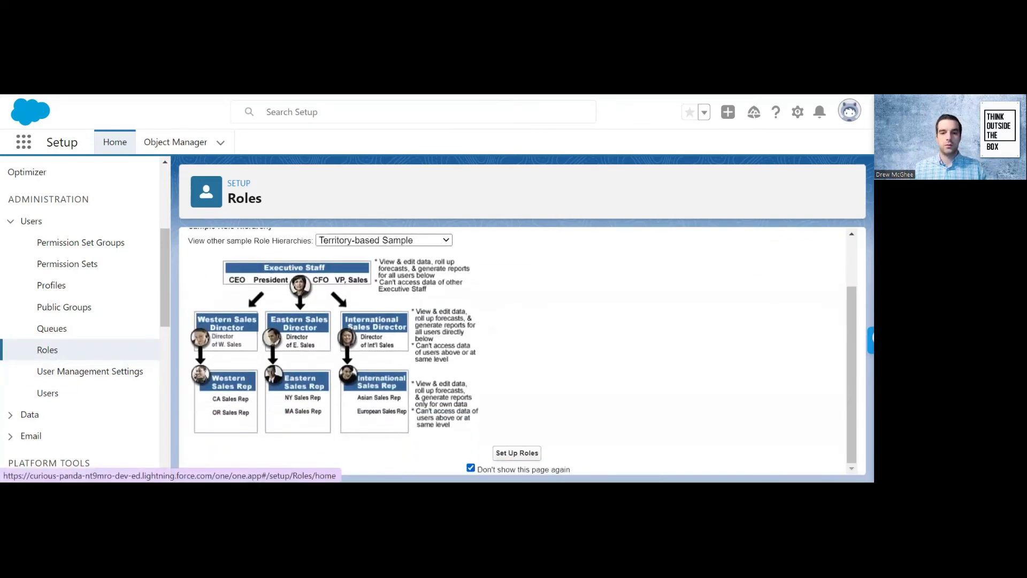
click(517, 453)
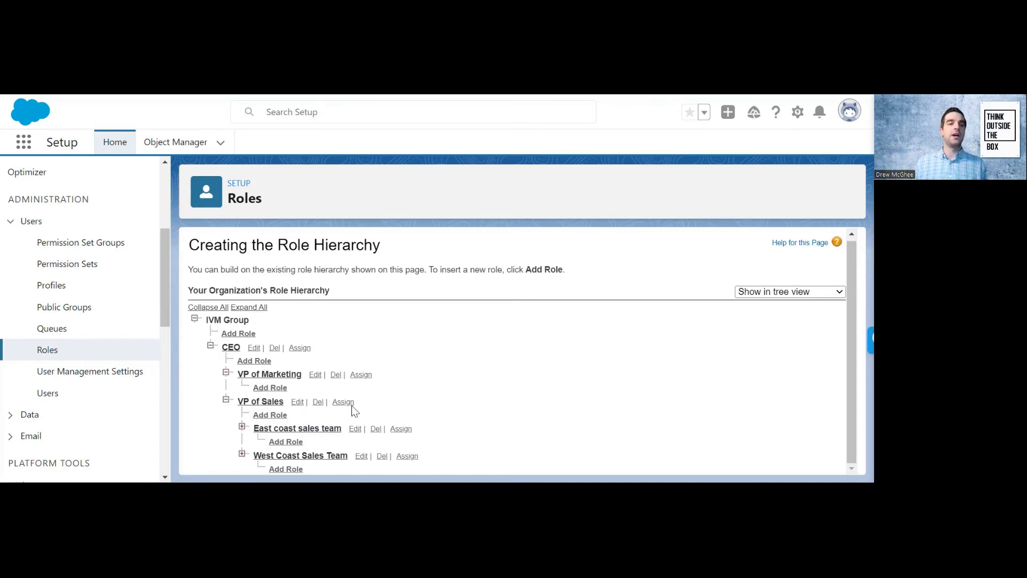
Step: Assign the East coast sales team role to the System Administrator user and save the user record
click(57, 395)
scroll(298, 367, down, 1)
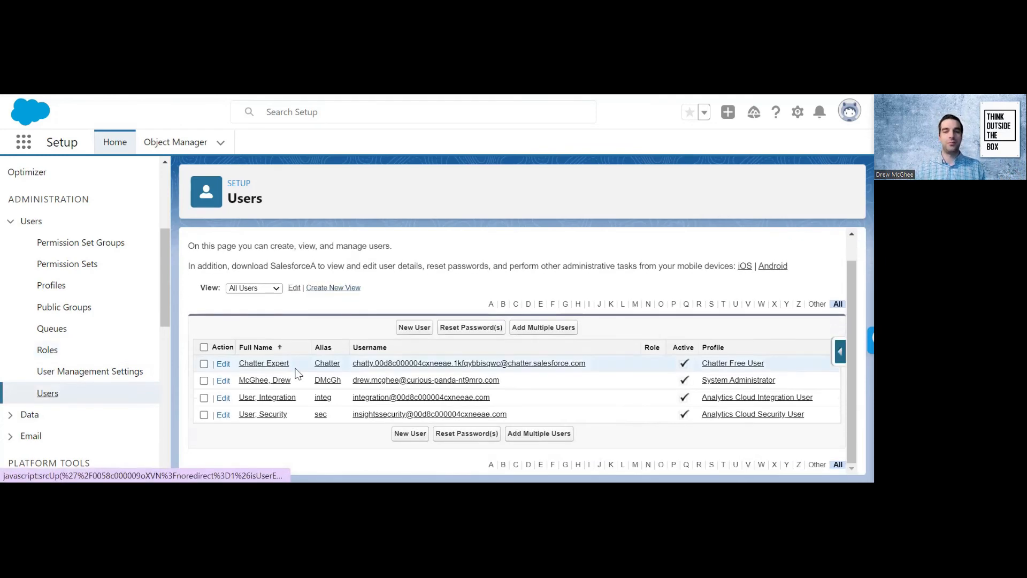
click(274, 381)
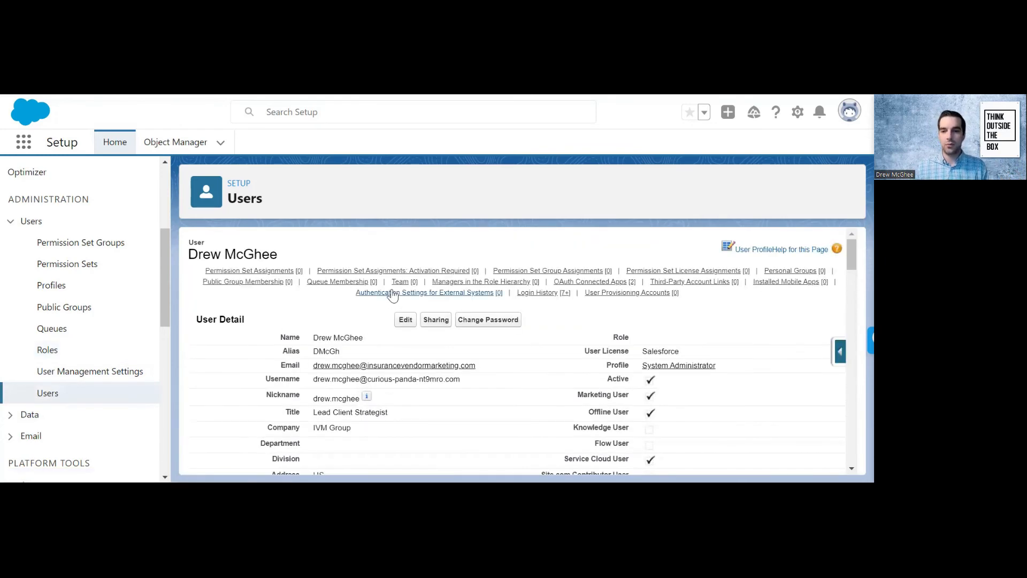
click(405, 320)
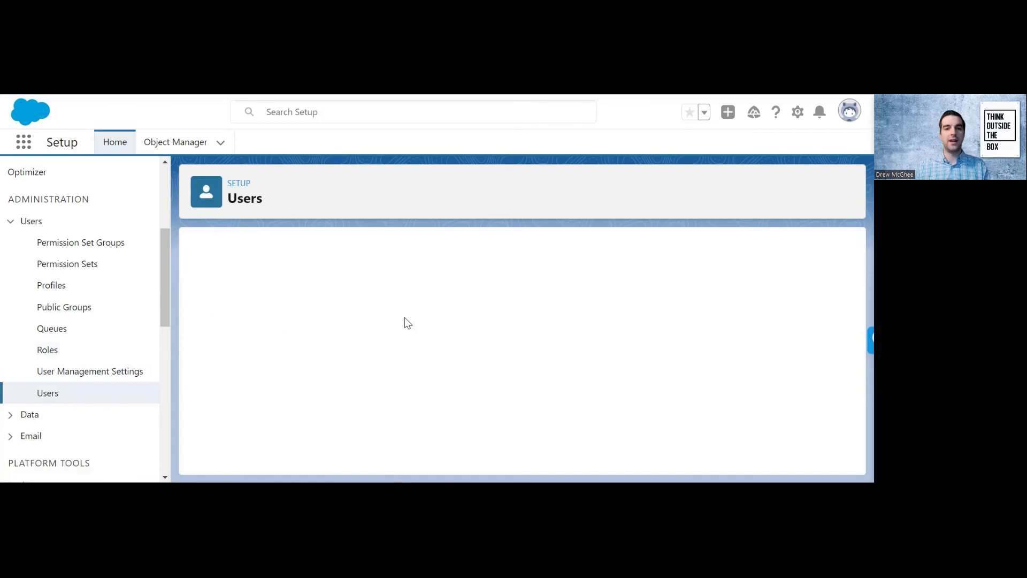
click(636, 327)
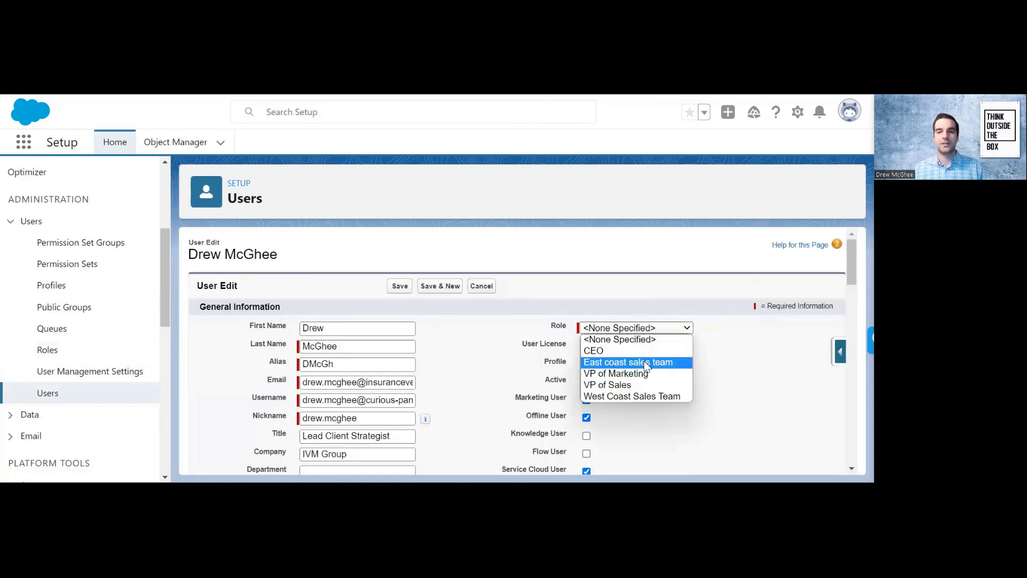
click(628, 363)
click(400, 285)
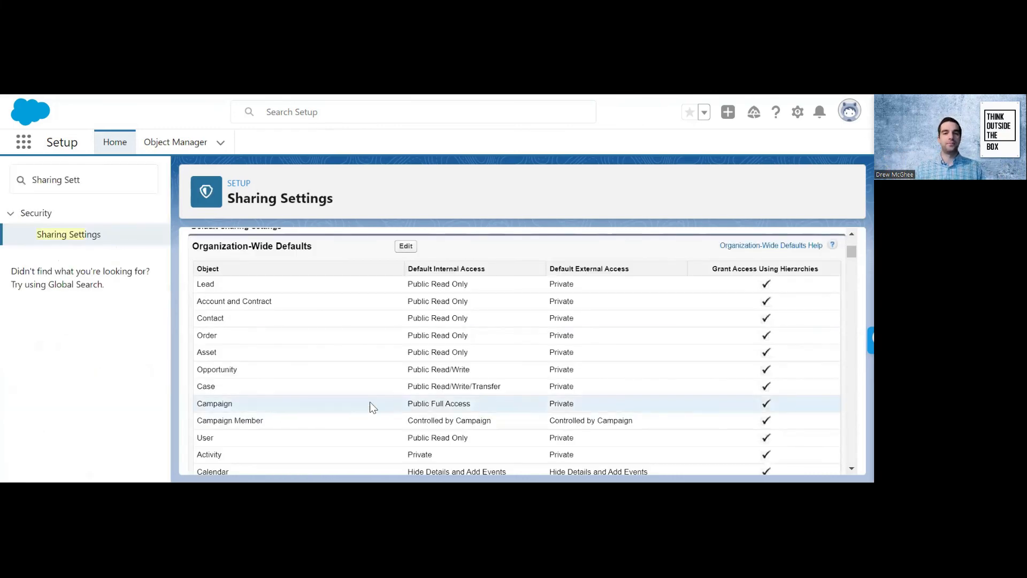
Step: Start a new lead sharing rule from the Sharing Rules section of the sharing settings
scroll(348, 348, up, 3)
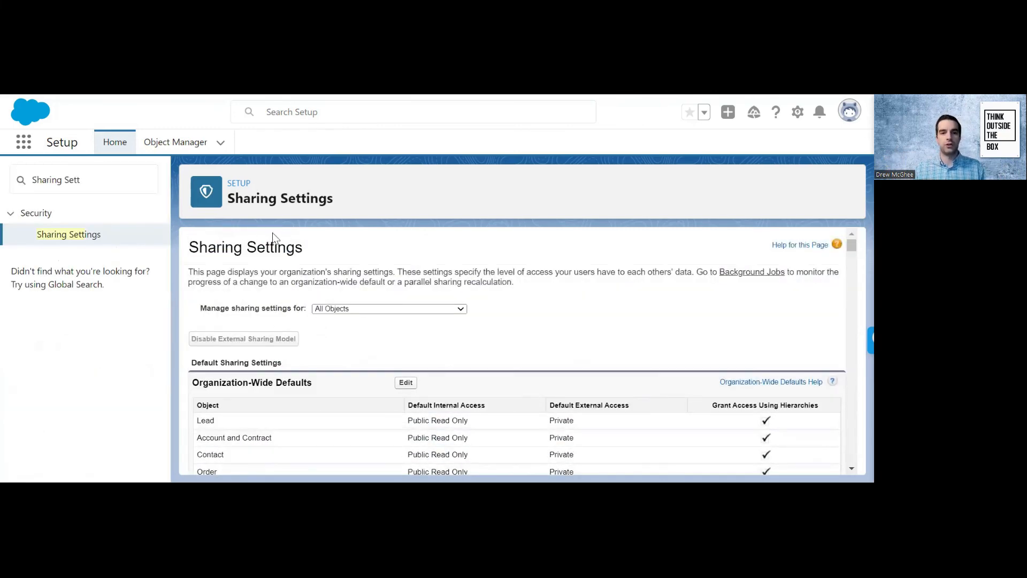
scroll(331, 367, down, 2)
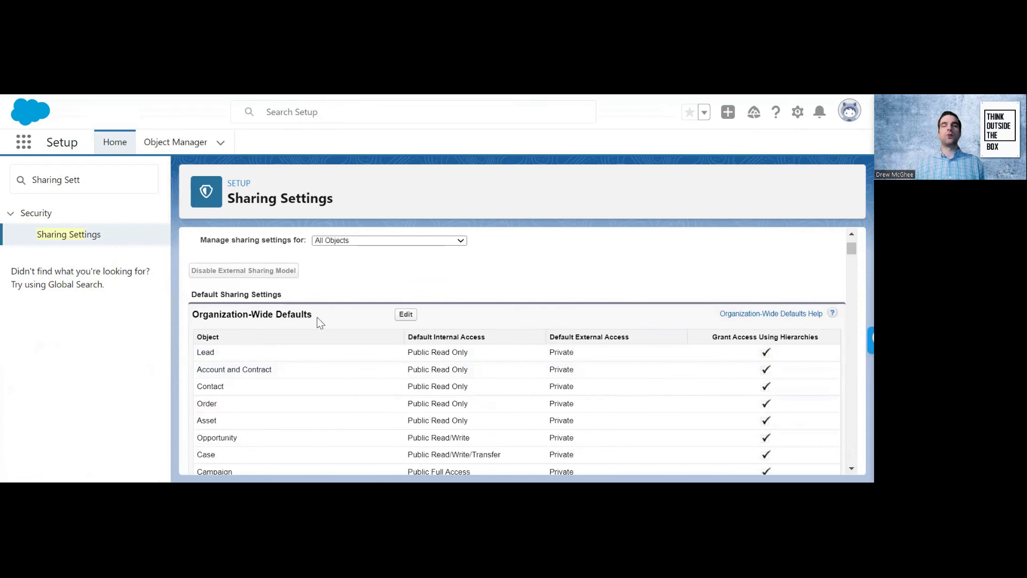
scroll(348, 320, down, 15)
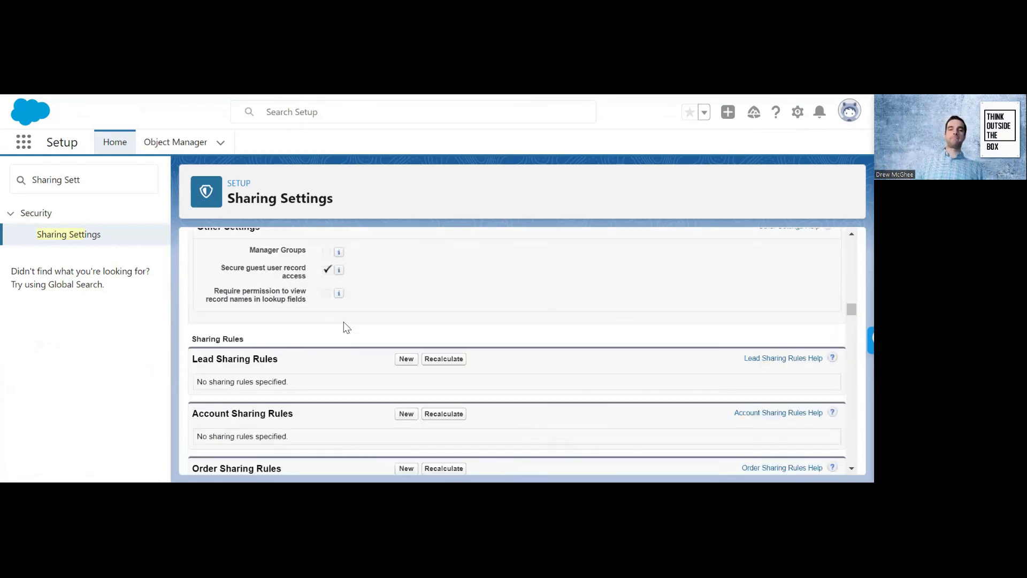
scroll(347, 328, down, 2)
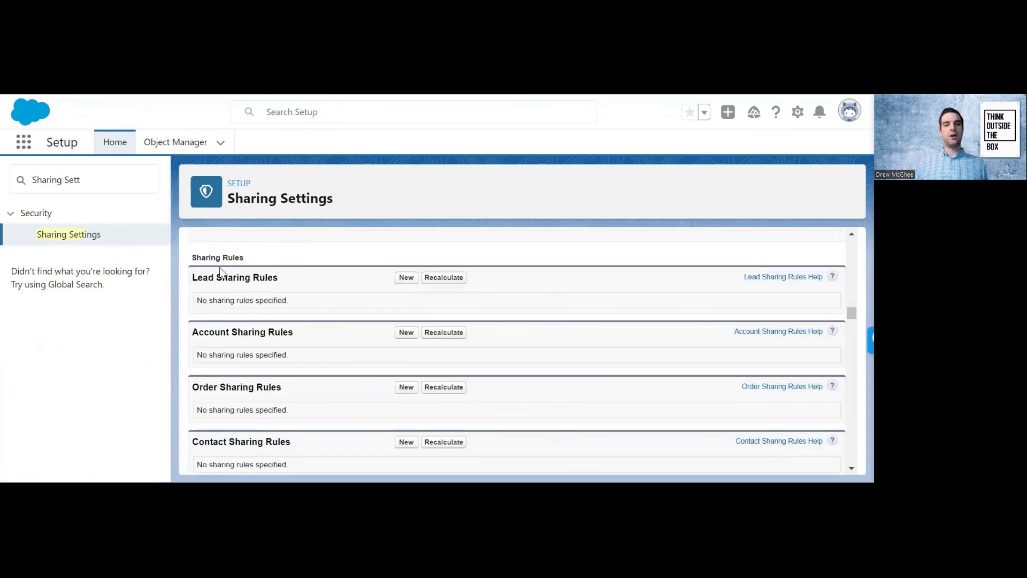
click(406, 277)
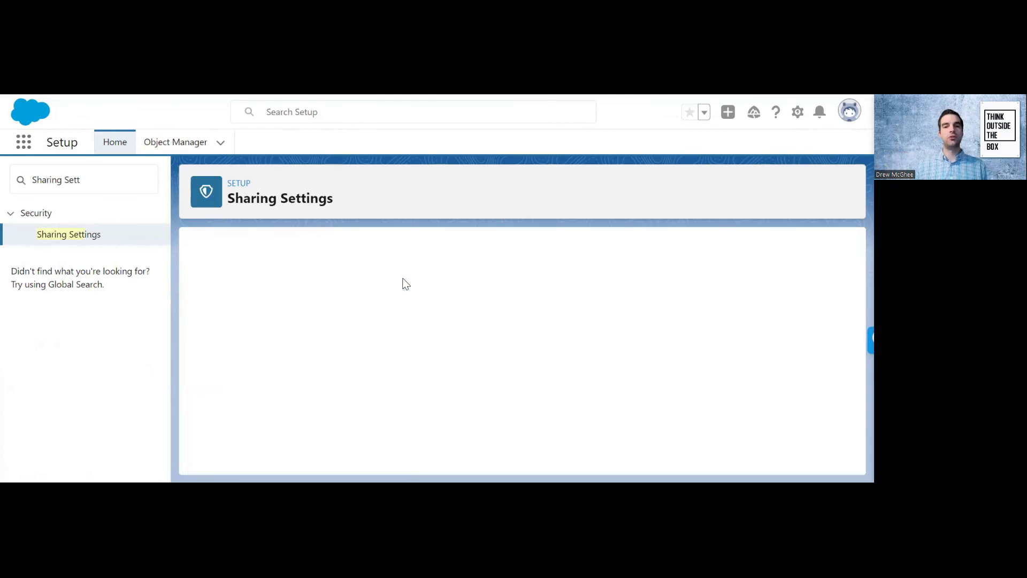
Step: Set the lead sharing rule to share leads owned by members of the VP of Marketing role
scroll(405, 297, down, 4)
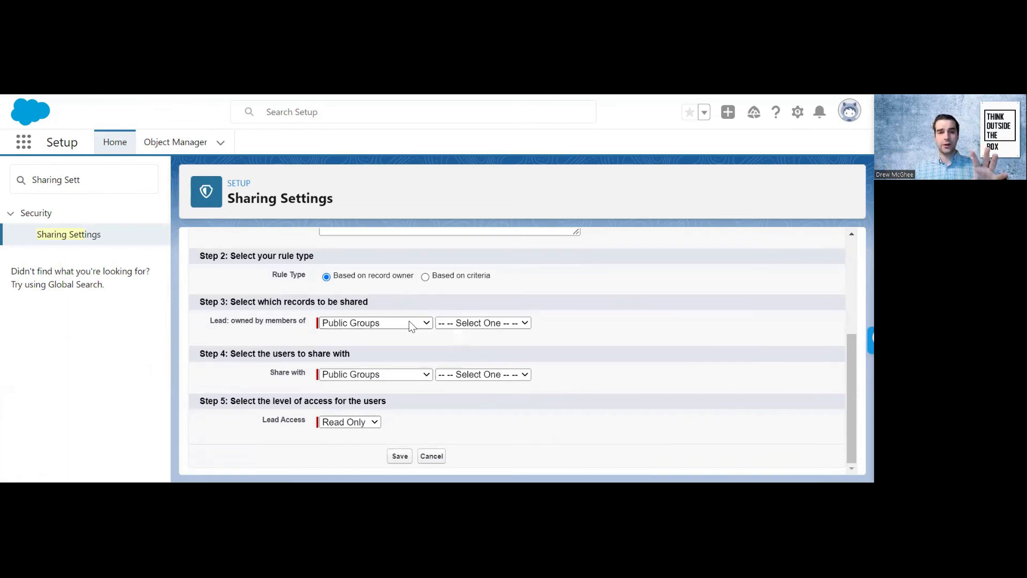
click(411, 322)
click(383, 342)
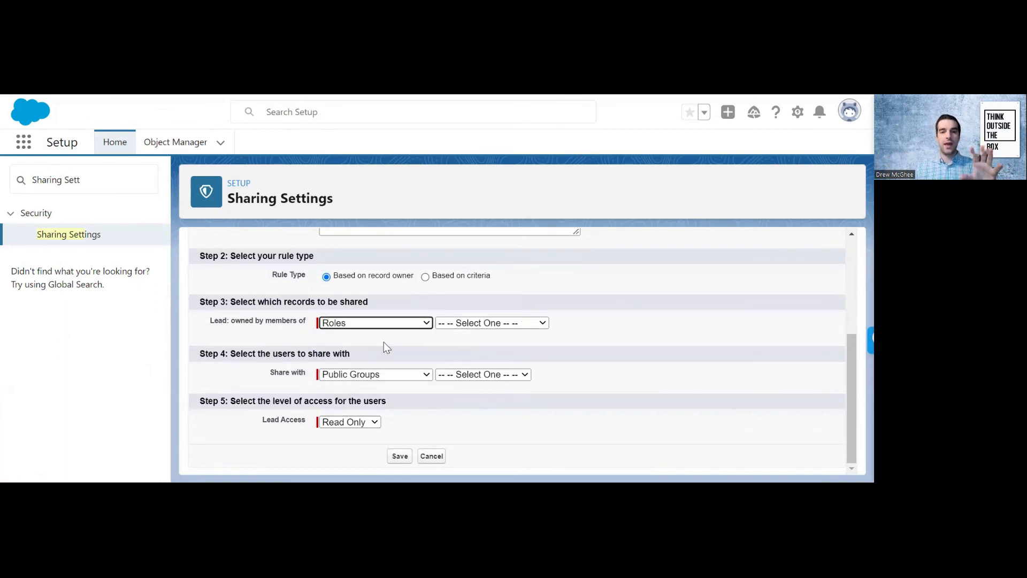
click(476, 324)
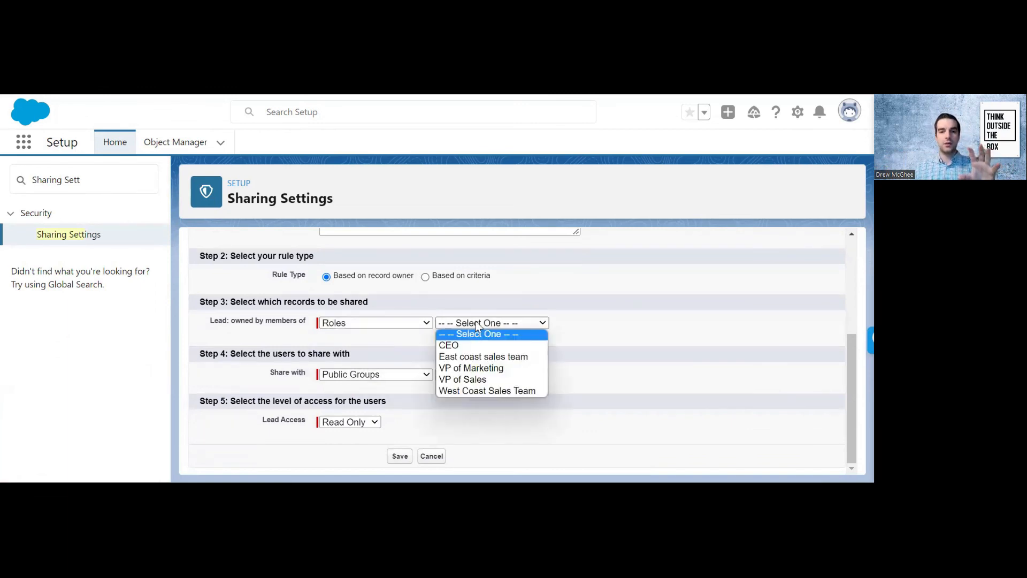
click(482, 368)
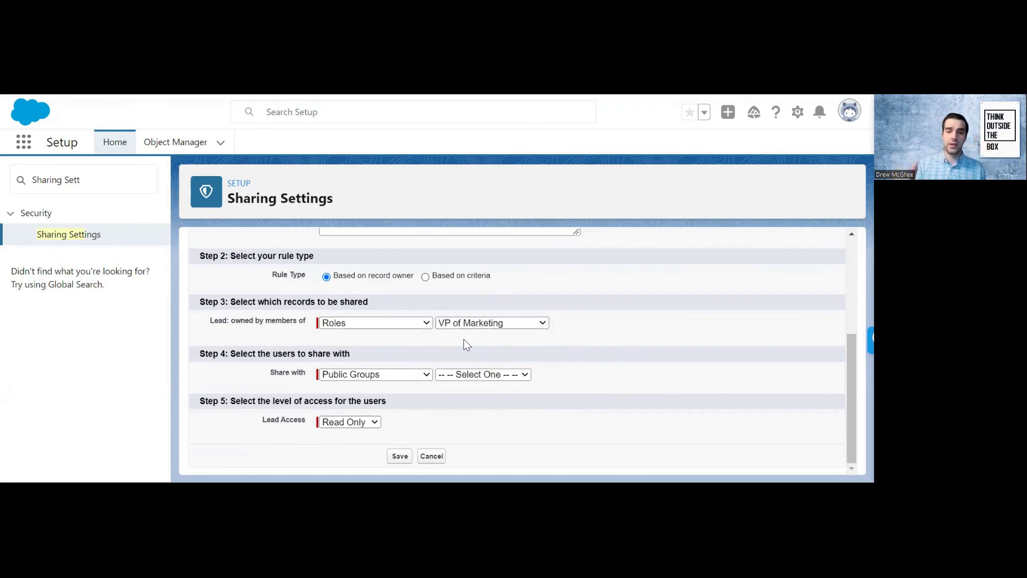
scroll(466, 344, up, 3)
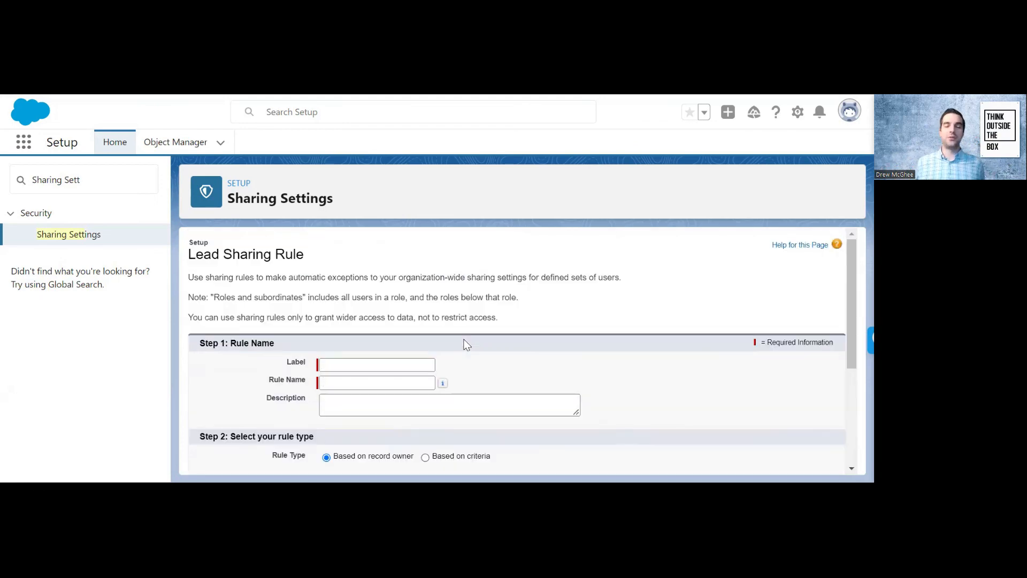